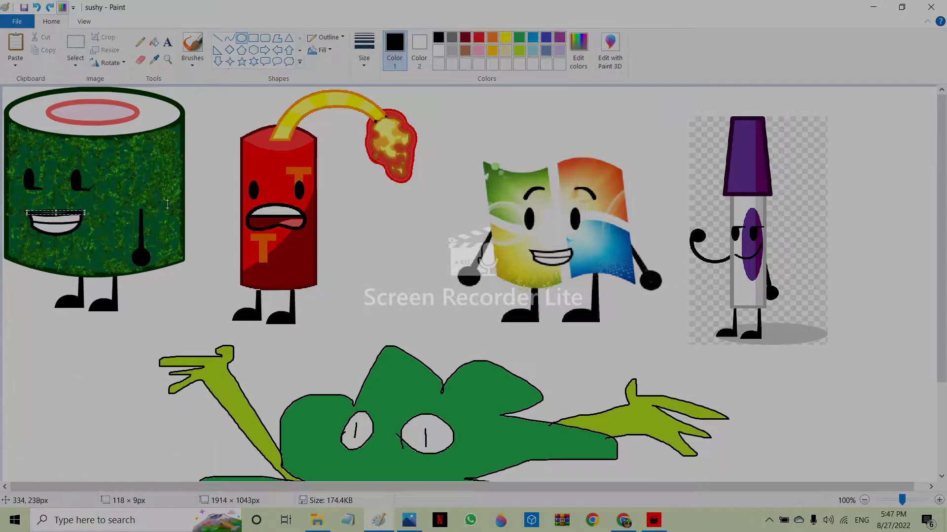
Try stretching a black ellipse to about 118 by 653 px down from the sushi character's mouth, and undo it.
drag(168, 204, 140, 478)
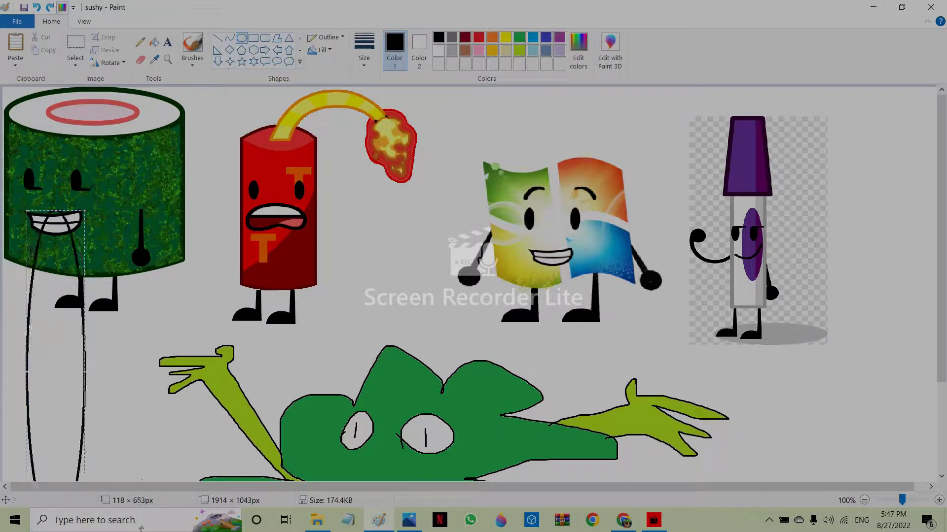
key(ctrl+z)
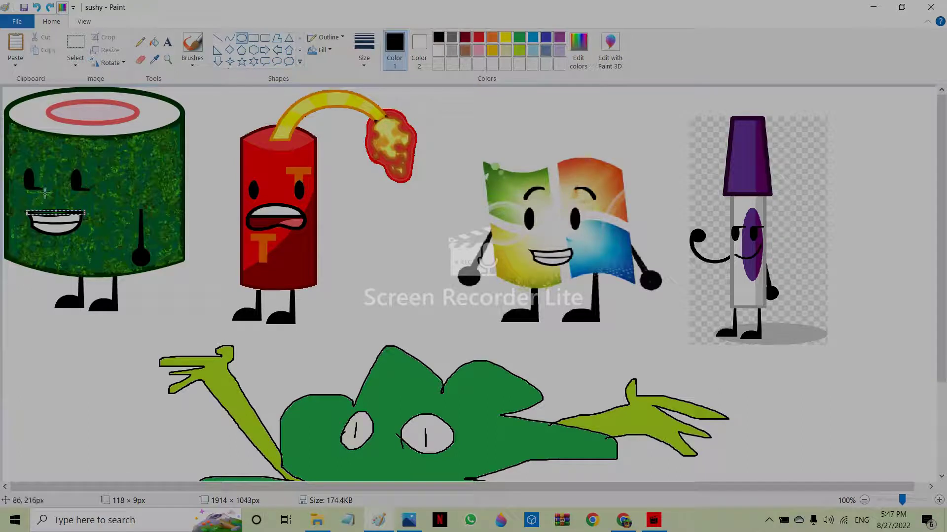
click(37, 7)
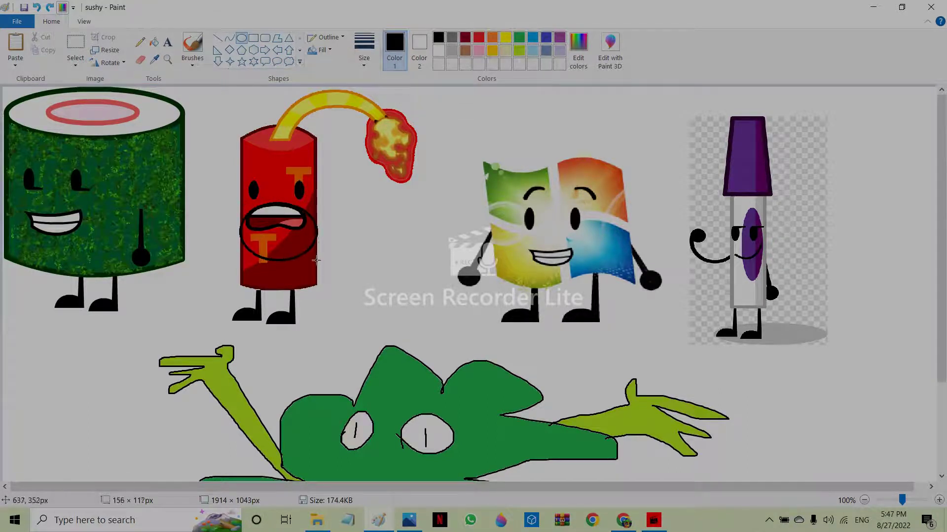
Try stretching a black ellipse about 159 px wide over the red dynamite character's mouth, and undo it.
drag(279, 265, 315, 265)
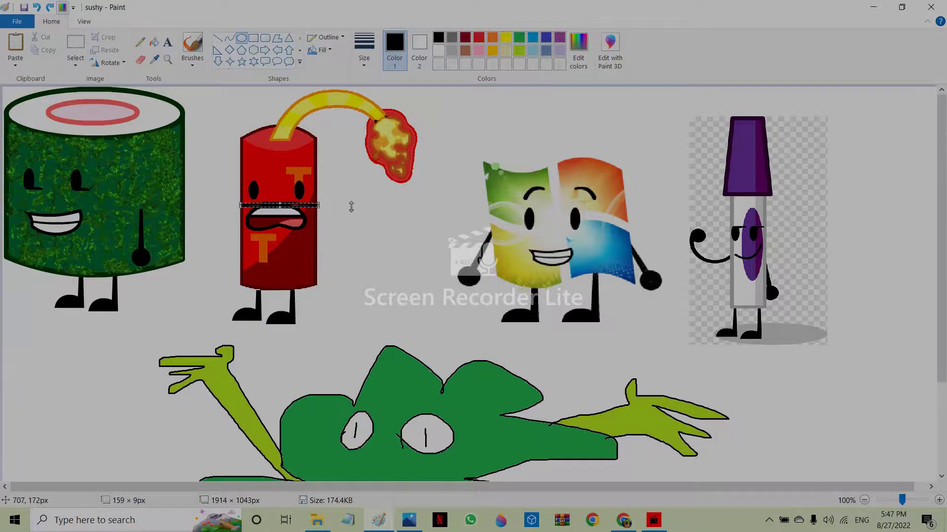
drag(279, 207, 308, 265)
drag(303, 232, 351, 336)
click(40, 7)
Try black ellipses about 171 px and 96 px wide over the Windows logo and marker characters' mouths, and undo them.
mouse_move(513, 244)
mouse_down()
mouse_move(579, 269)
mouse_move(590, 303)
mouse_move(569, 252)
mouse_move(582, 275)
mouse_move(601, 262)
mouse_move(588, 285)
mouse_move(556, 272)
mouse_move(557, 406)
mouse_move(607, 251)
mouse_move(585, 454)
mouse_move(581, 295)
mouse_move(580, 486)
mouse_move(589, 249)
mouse_move(585, 341)
mouse_move(573, 219)
mouse_up()
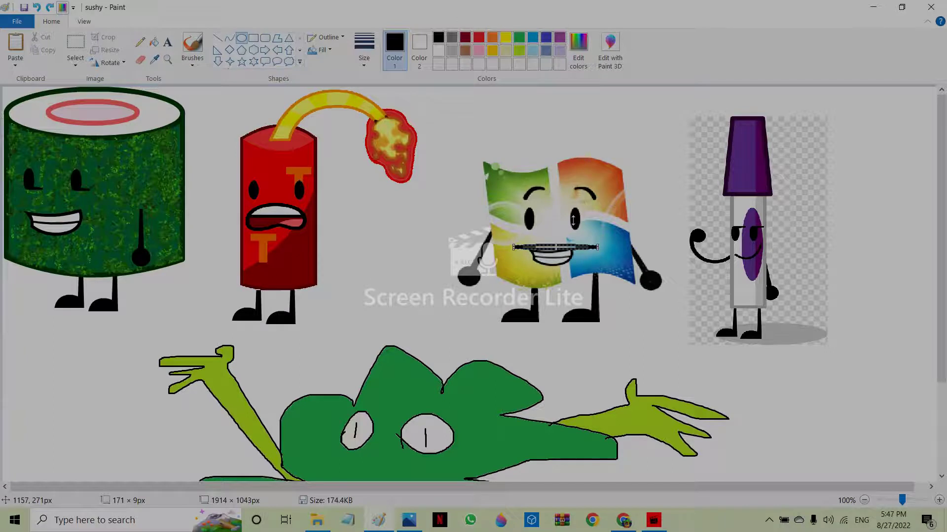
click(37, 7)
mouse_move(725, 248)
mouse_down()
mouse_move(779, 268)
mouse_move(764, 266)
mouse_move(773, 253)
mouse_move(749, 304)
mouse_move(749, 289)
mouse_move(749, 451)
mouse_move(746, 276)
mouse_move(786, 374)
mouse_move(815, 326)
mouse_move(784, 409)
mouse_move(774, 252)
mouse_up()
mouse_move(782, 305)
mouse_down()
mouse_move(828, 372)
mouse_move(818, 106)
mouse_move(834, 175)
mouse_move(801, 466)
mouse_move(775, 380)
mouse_move(784, 471)
mouse_move(945, 53)
mouse_move(946, 479)
mouse_move(945, 205)
mouse_move(945, 357)
mouse_move(945, 264)
mouse_up()
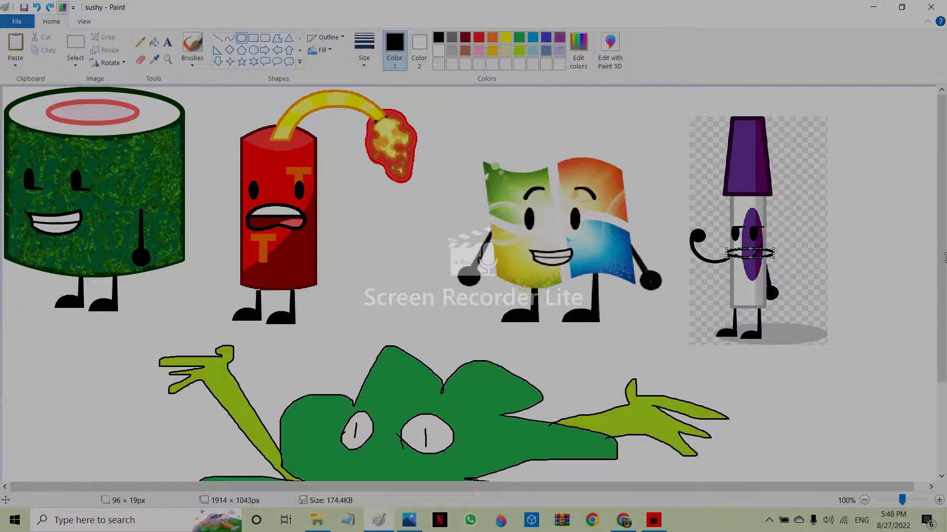
mouse_move(833, 323)
mouse_down()
mouse_move(780, 363)
mouse_move(769, 345)
mouse_move(801, 261)
mouse_move(786, 376)
mouse_move(805, 296)
mouse_up()
click(36, 7)
Try drawing and resizing an ellipse as a mouth below the green character's eyes, and undo it.
scroll(277, 197, down, 3)
drag(330, 336, 471, 359)
drag(404, 360, 433, 350)
click(37, 6)
Try stretching more ellipses over the mouths of the characters in the upper row, starting with the sushi and dynamite, and undo them.
scroll(200, 252, up, 3)
mouse_move(16, 203)
mouse_down()
mouse_move(96, 238)
mouse_move(66, 266)
mouse_move(88, 483)
mouse_move(175, 466)
mouse_move(128, 338)
mouse_up()
drag(41, 278, 261, 274)
drag(277, 335, 277, 204)
drag(329, 149, 340, 243)
drag(293, 222, 666, 411)
mouse_move(531, 324)
mouse_down()
mouse_move(612, 335)
mouse_move(726, 332)
mouse_move(553, 330)
mouse_move(417, 366)
mouse_move(426, 303)
mouse_move(412, 415)
mouse_move(372, 444)
mouse_move(391, 393)
mouse_up()
Try stretching a black ellipse to about 162 by 261 px below the green character's eyes, and undo it.
scroll(417, 366, down, 3)
drag(406, 448, 402, 376)
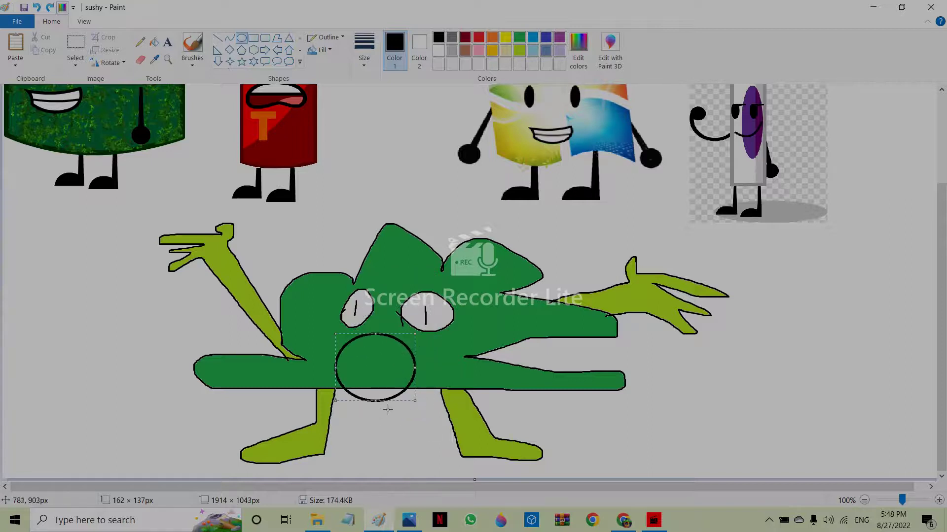
drag(378, 443, 397, 464)
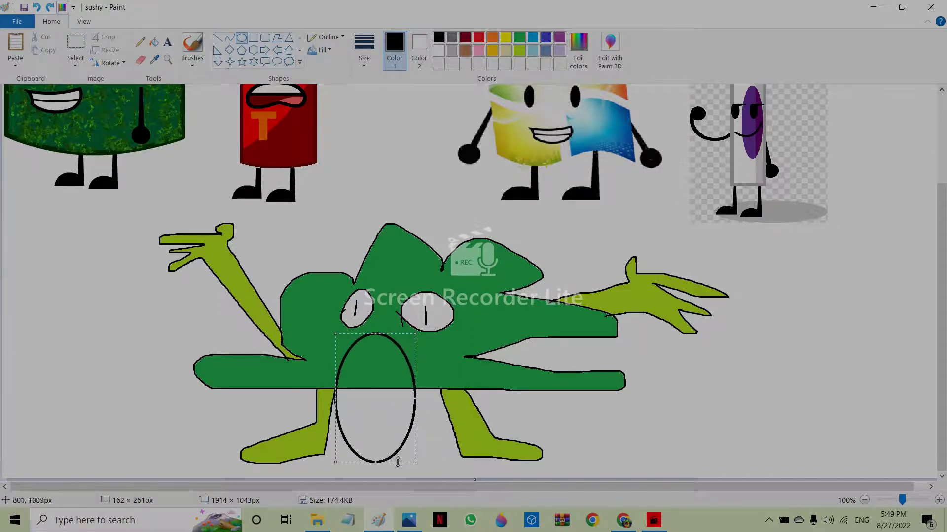
click(36, 7)
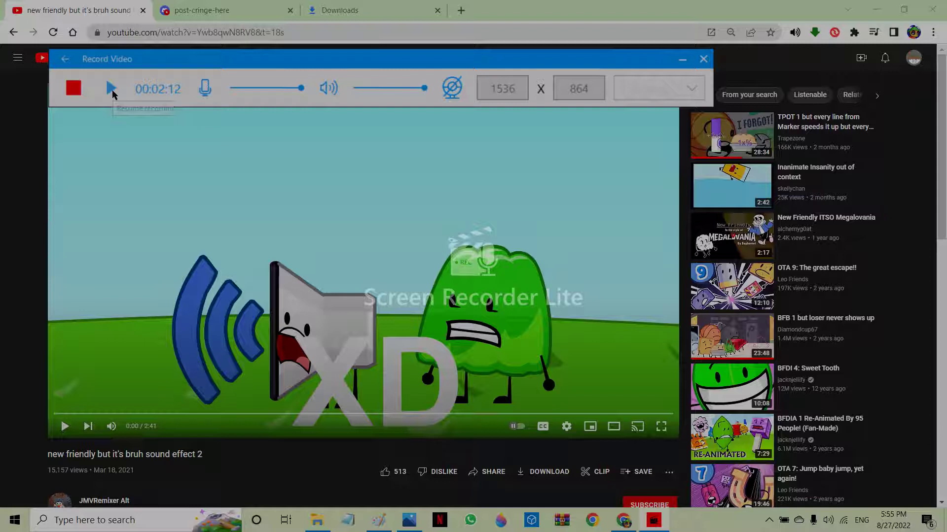
Resume the paused screen recording and switch to the sushy drawing in Paint.
click(112, 92)
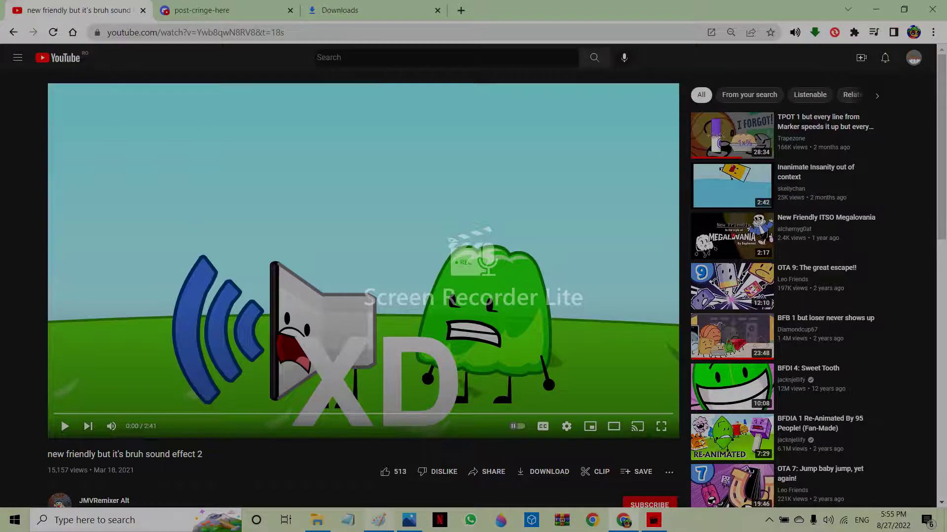
click(378, 521)
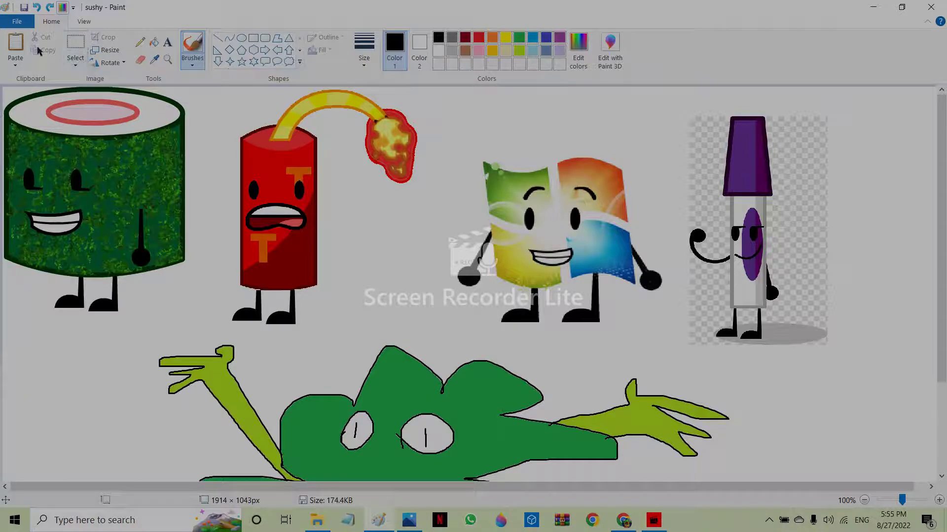
Try drawing and stretching a black ellipse over the sushi character's mouth.
click(242, 39)
mouse_move(21, 205)
mouse_down()
mouse_move(127, 226)
mouse_move(99, 235)
mouse_move(74, 207)
mouse_move(87, 173)
mouse_move(94, 434)
mouse_move(109, 337)
mouse_up()
drag(113, 381, 148, 257)
Try an ellipse about 161 by 39 px as a mouth below the green character's eyes, stretching and flattening it.
scroll(69, 214, down, 3)
drag(57, 126, 389, 368)
drag(392, 401, 456, 303)
drag(390, 349, 431, 333)
mouse_move(437, 364)
mouse_down()
mouse_move(434, 481)
mouse_move(435, 373)
mouse_up()
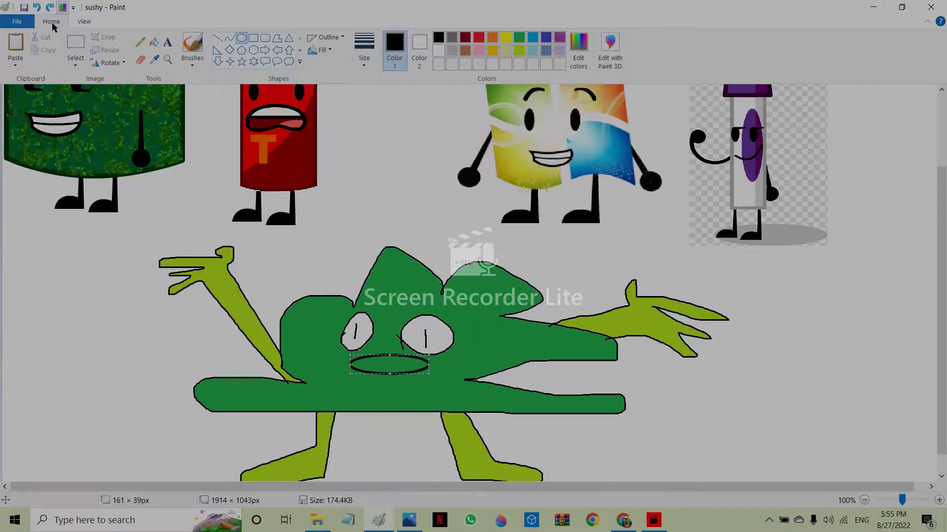
Try a 161 by 148 px ellipse over the dynamite's mouth and one about 389 by 525 px around its body, and undo both.
scroll(382, 354, up, 2)
drag(405, 466, 316, 264)
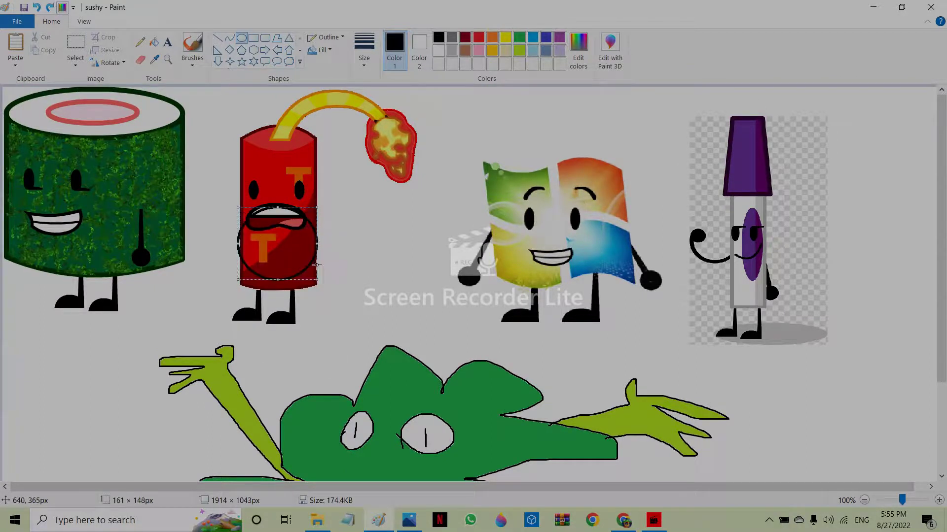
click(36, 8)
drag(200, 87, 392, 347)
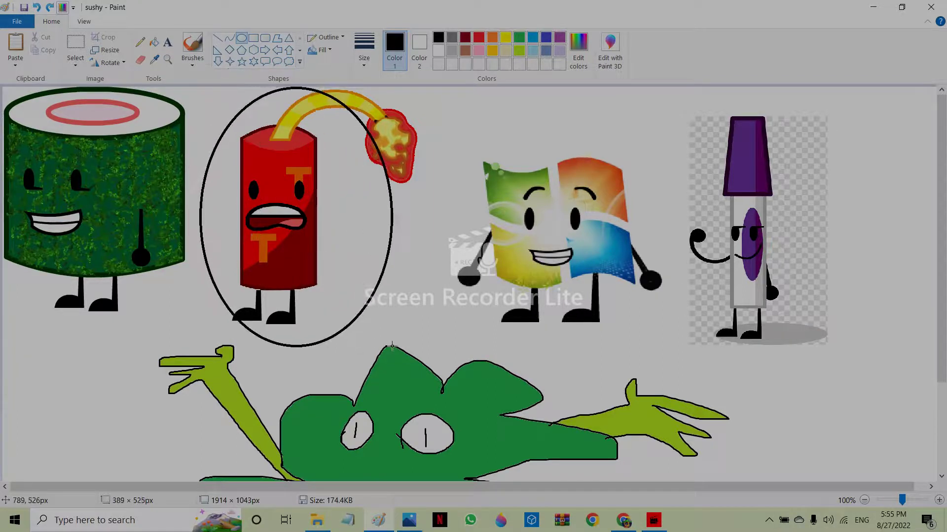
click(36, 8)
Select the red dynamite character with its fuse, nudge it slightly to the right, and deselect it.
click(76, 44)
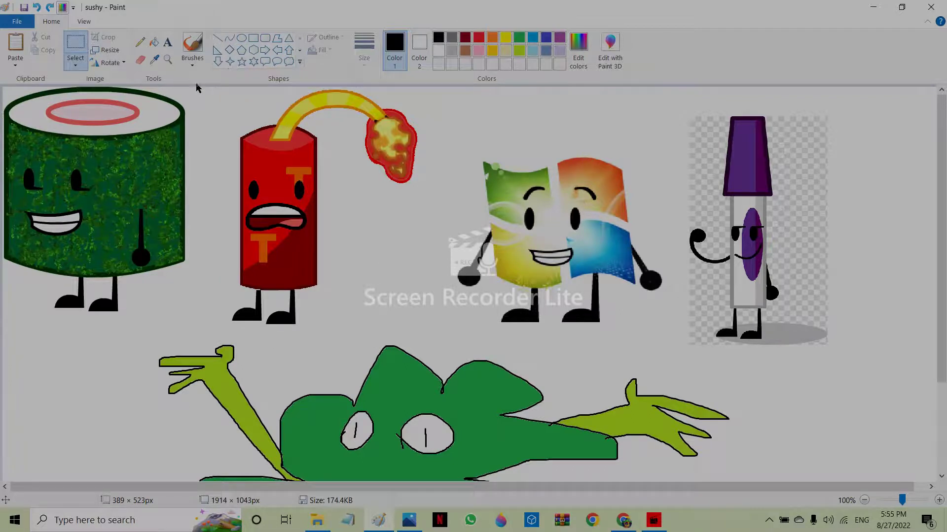
drag(198, 89, 392, 311)
mouse_move(262, 258)
mouse_down()
mouse_move(405, 368)
mouse_move(263, 257)
mouse_up()
key(Escape)
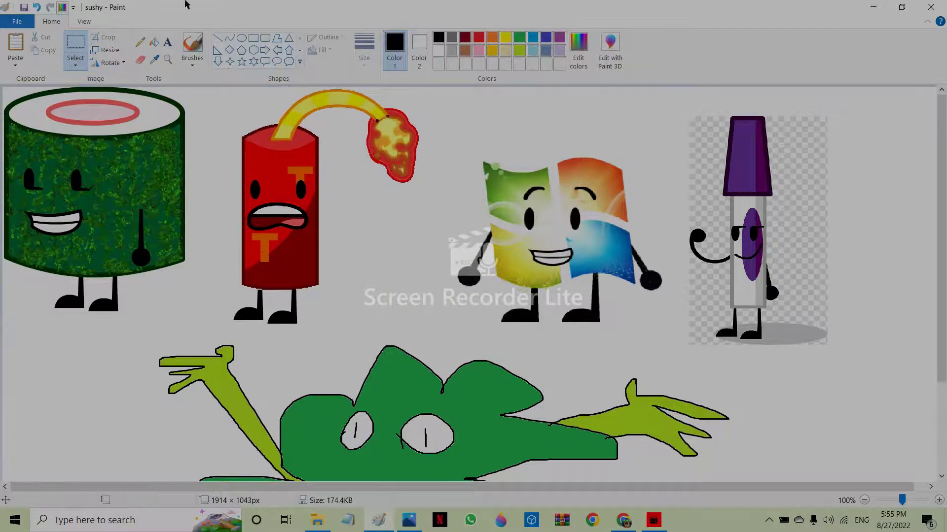
Try an ellipse about 270 by 86 px as a mouth on the green character, and undo it.
click(241, 38)
scroll(296, 227, down, 3)
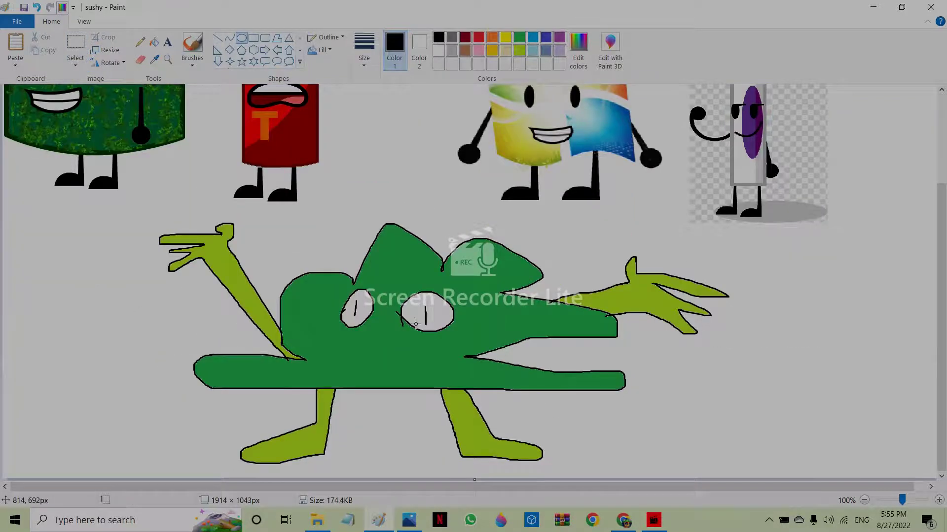
drag(331, 347, 464, 375)
mouse_move(402, 378)
mouse_down()
mouse_move(402, 488)
mouse_move(402, 389)
mouse_up()
click(38, 7)
Select the Windows logo character, shift it slightly down, and deselect it.
scroll(444, 171, up, 3)
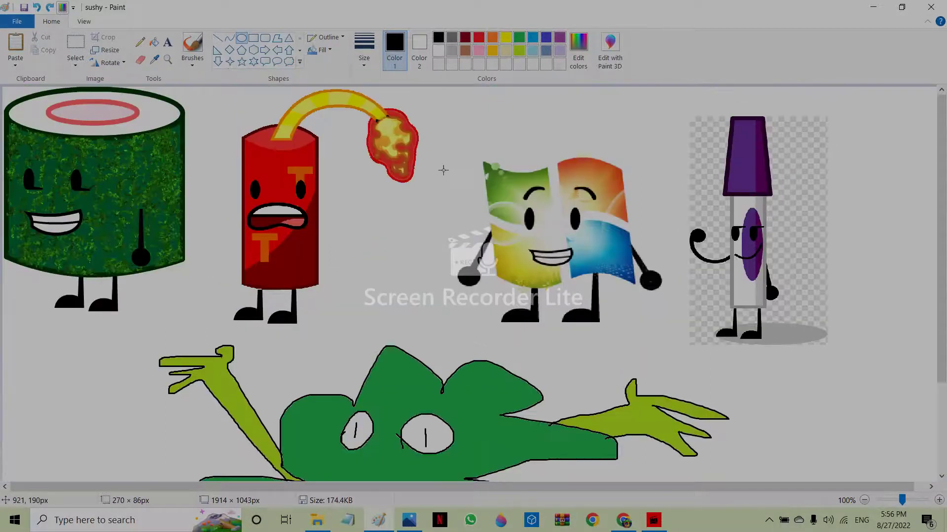
click(78, 45)
drag(624, 325, 669, 338)
drag(550, 257, 529, 250)
click(311, 276)
Try an ellipse about 352 by 76 px as the green character's mouth, stretching its height repeatedly, and undo it.
scroll(138, 88, down, 2)
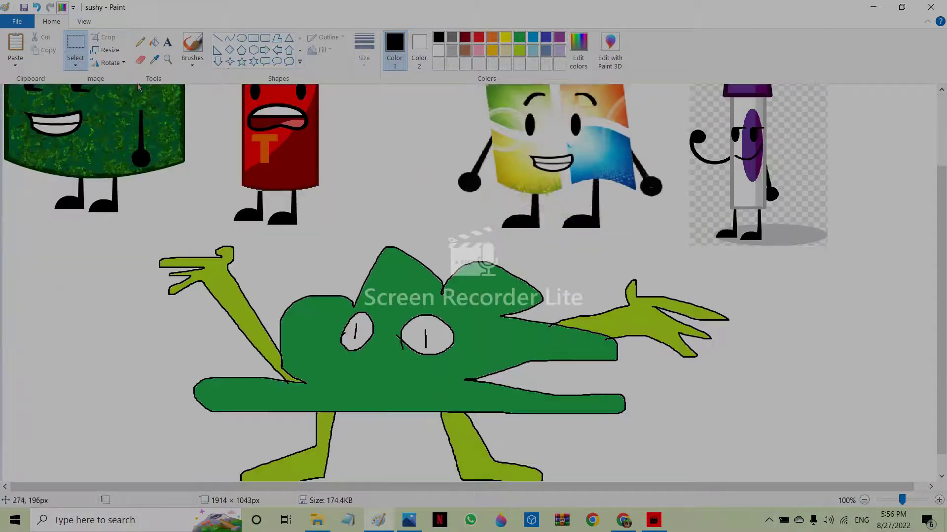
click(241, 38)
drag(308, 357, 481, 392)
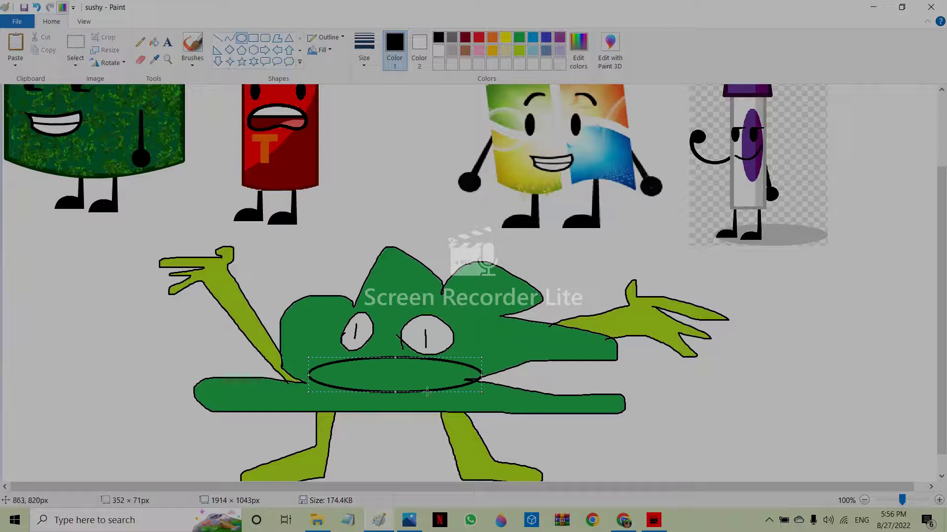
drag(398, 394, 448, 215)
drag(423, 277, 423, 394)
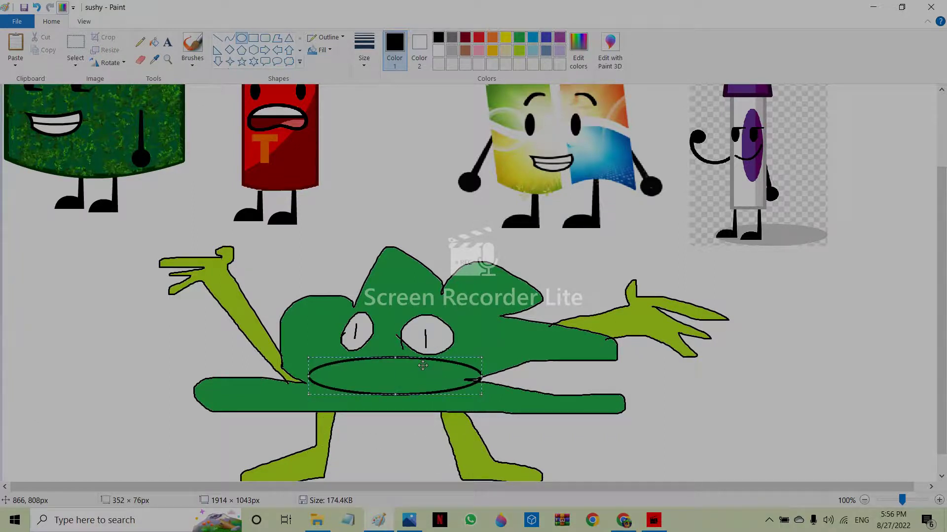
click(36, 7)
Try moving a selected area of about 304 by 209 px from the sushi character's upper part, and undo it.
scroll(274, 125, up, 3)
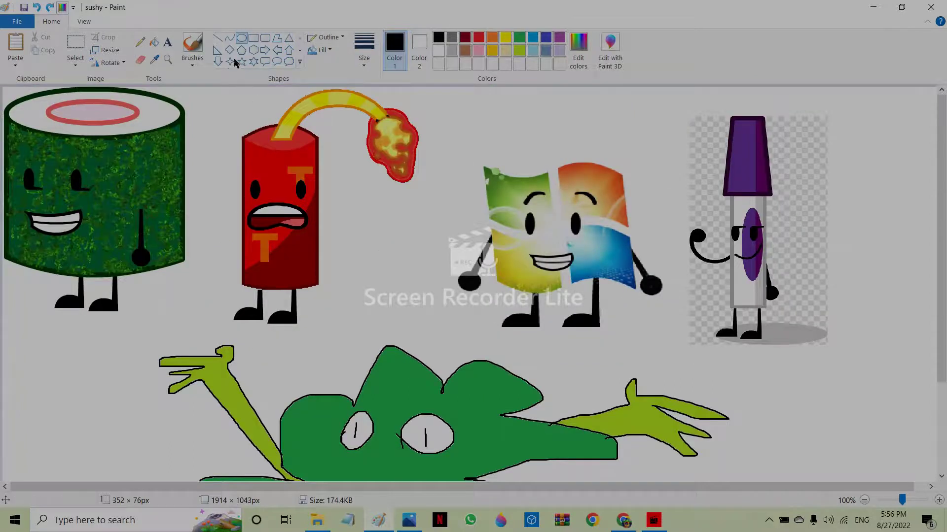
click(75, 43)
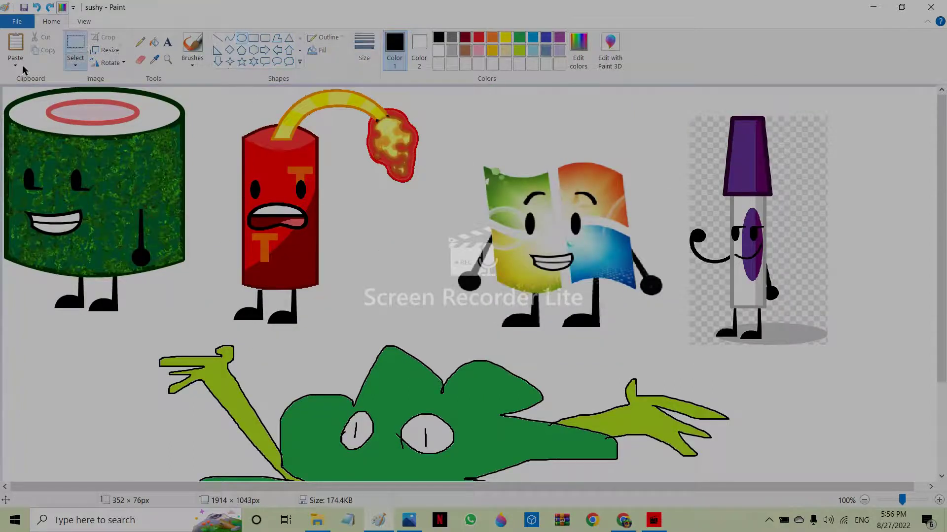
drag(5, 88, 154, 191)
mouse_move(112, 155)
mouse_down()
mouse_move(111, 207)
mouse_move(99, 217)
mouse_move(94, 189)
mouse_up()
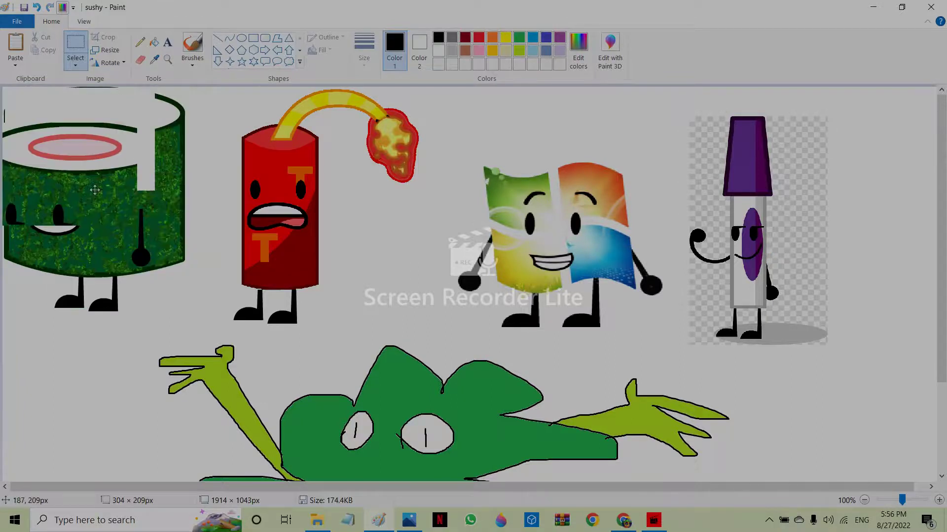
click(37, 7)
Try a flat ellipse about 292 px wide as a mouth below the green character's eyes, and undo it.
scroll(239, 195, down, 3)
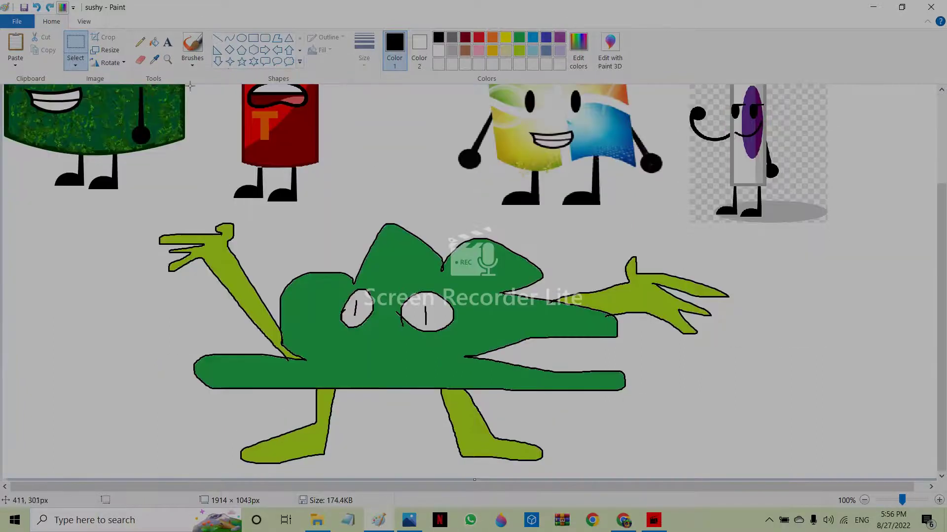
click(239, 39)
drag(334, 339, 461, 345)
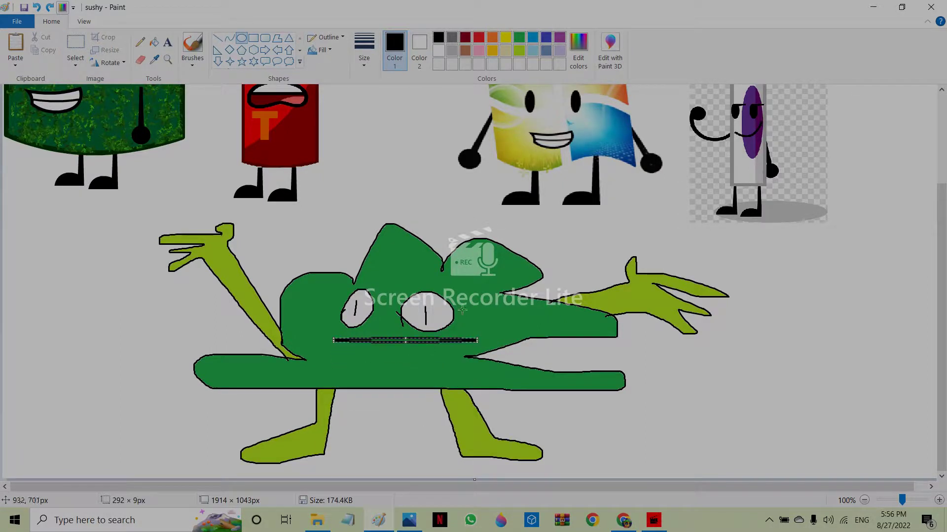
click(36, 7)
Try another ellipse about 304 px wide as the green character's mouth, flattening it to about 9 px high.
scroll(653, 114, up, 3)
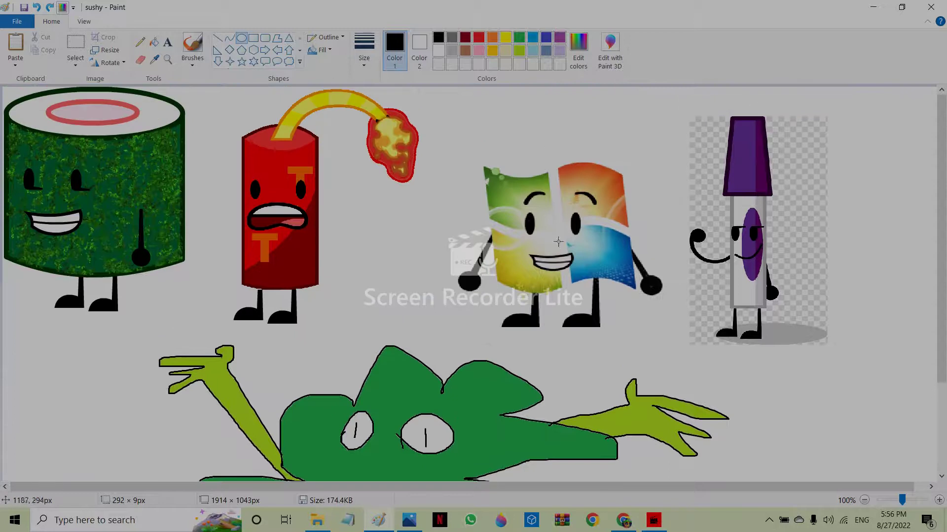
scroll(504, 255, down, 3)
drag(325, 346, 474, 376)
drag(397, 376, 457, 340)
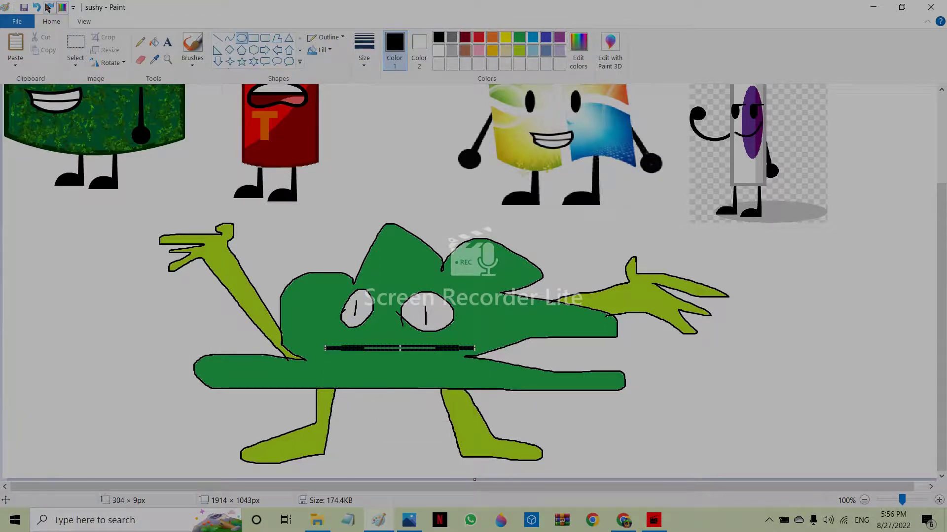
Try an ellipse about 338 by 171 px around the marker character's cap, and undo it.
scroll(774, 268, up, 3)
drag(838, 91, 671, 174)
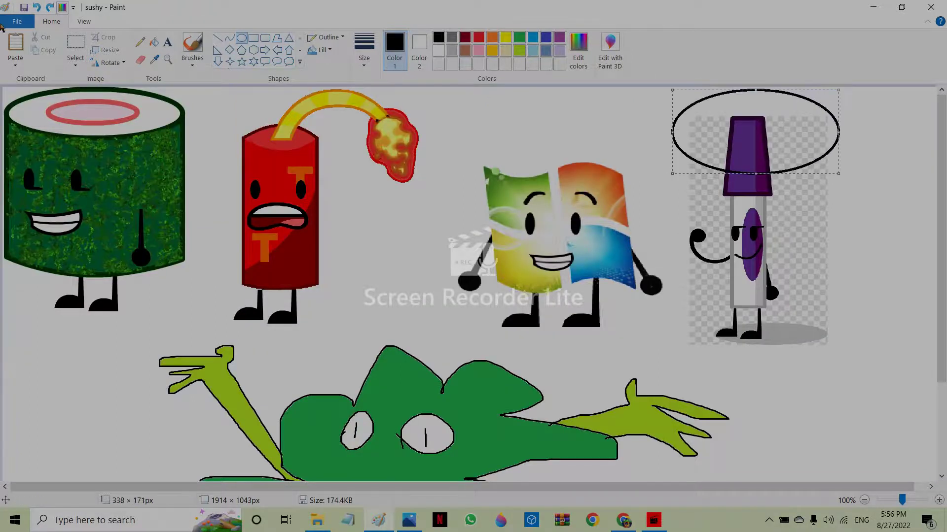
click(38, 7)
Select the marker character with its checkered background, shrink it and move it to the right, and deselect it.
click(75, 47)
mouse_move(854, 100)
mouse_down()
mouse_move(675, 183)
mouse_move(686, 366)
mouse_move(679, 363)
mouse_up()
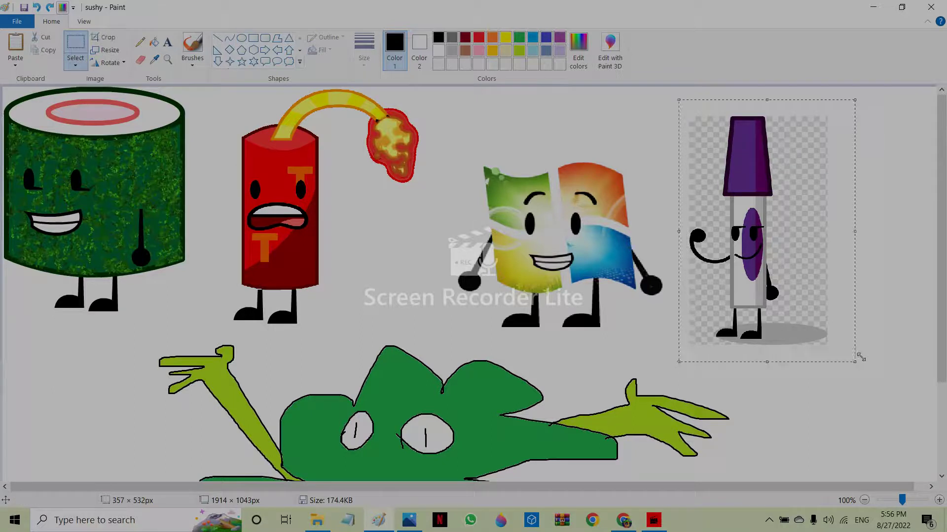
mouse_move(808, 264)
mouse_down()
mouse_move(744, 225)
mouse_move(782, 228)
mouse_move(879, 358)
mouse_move(715, 195)
mouse_move(852, 332)
mouse_move(811, 318)
mouse_move(746, 208)
mouse_move(890, 378)
mouse_move(816, 255)
mouse_move(712, 139)
mouse_move(837, 278)
mouse_up()
drag(760, 187, 816, 227)
click(626, 383)
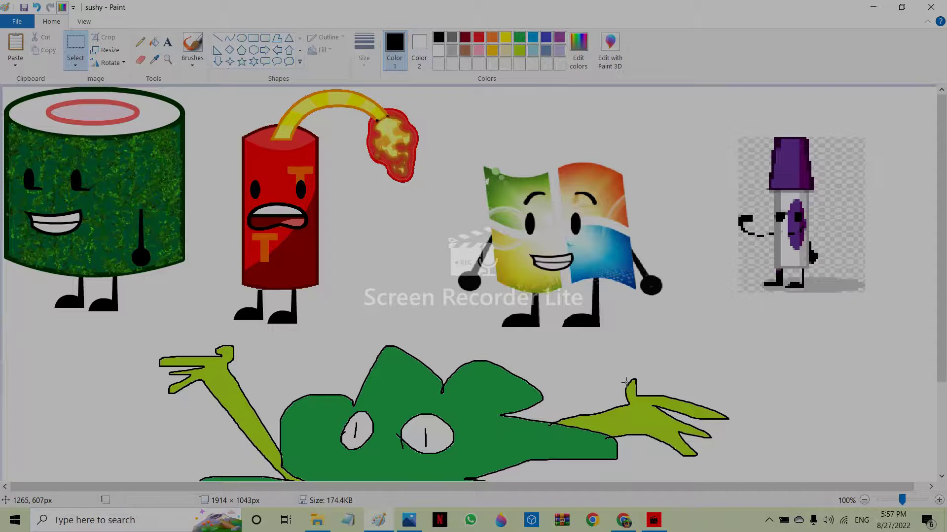
Try a flat ellipse about 300 px wide as a mouth on the green character, and undo it.
scroll(626, 382, down, 3)
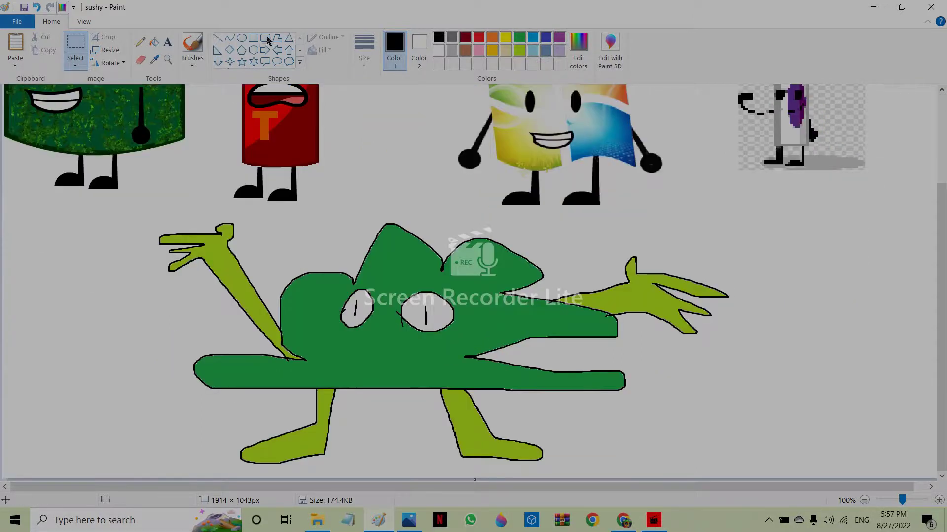
click(245, 38)
mouse_move(331, 335)
mouse_down()
mouse_move(477, 376)
mouse_move(478, 340)
mouse_move(445, 477)
mouse_move(445, 338)
mouse_move(464, 389)
mouse_move(464, 341)
mouse_move(463, 529)
mouse_move(447, 328)
mouse_up()
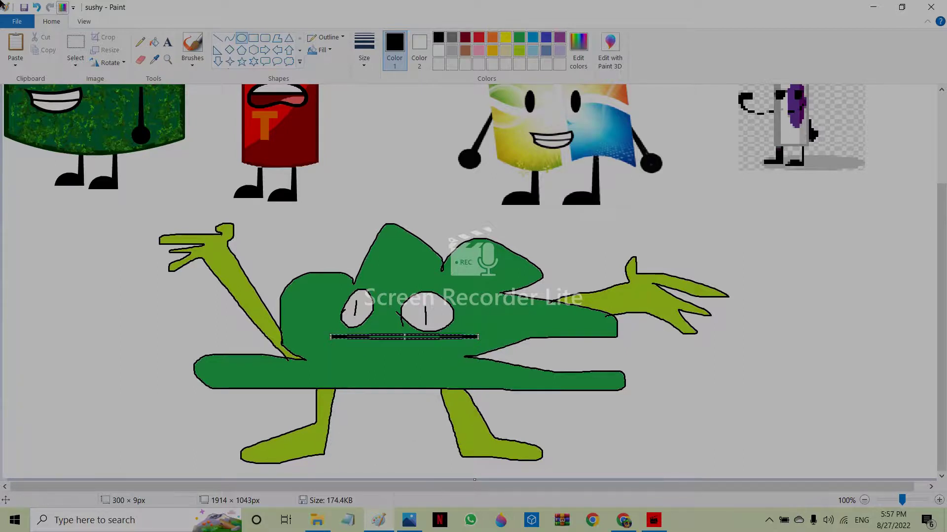
click(36, 7)
Select the red dynamite character with its burning fuse, shrink it slightly, and deselect it.
scroll(237, 217, up, 3)
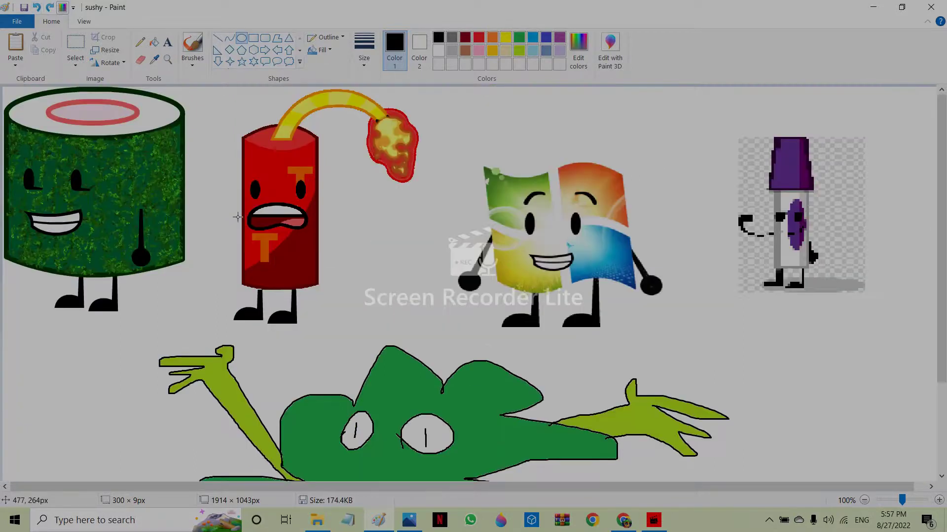
click(76, 45)
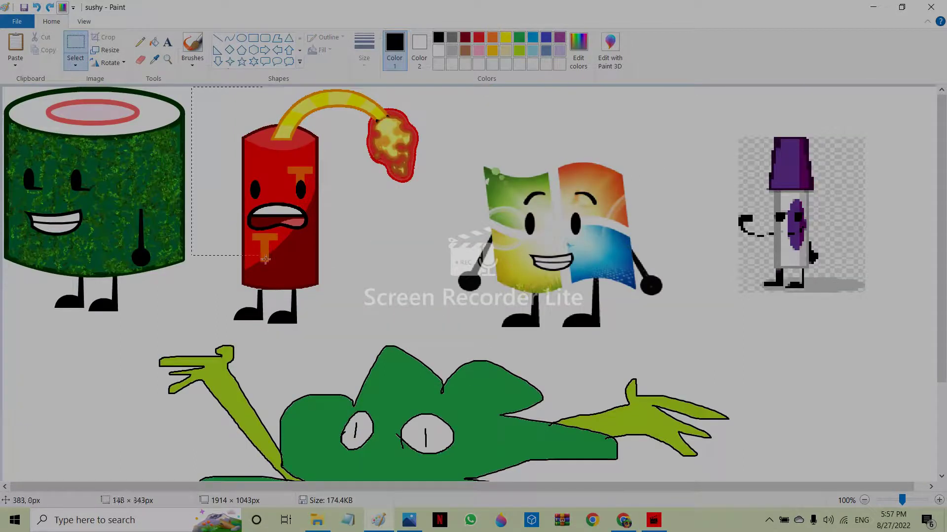
drag(424, 330, 379, 272)
click(369, 274)
Try an ellipse about 316 px wide as the green character's mouth, flatten it to about 9 px high, and undo it.
scroll(302, 235, down, 5)
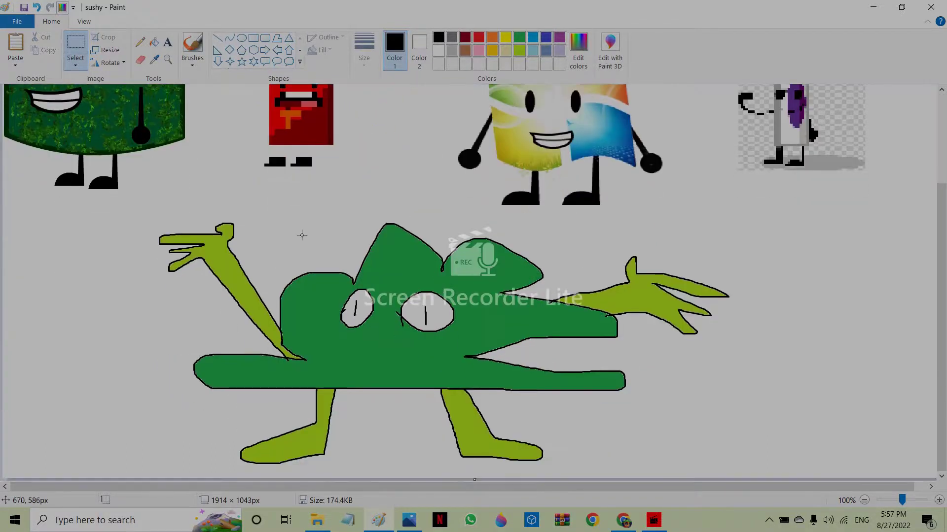
click(241, 38)
drag(330, 330, 446, 337)
drag(446, 285, 435, 331)
click(36, 7)
Select the whole sushi character, enlarge the selection to about 418 by 501 px, and deselect it.
scroll(119, 157, up, 3)
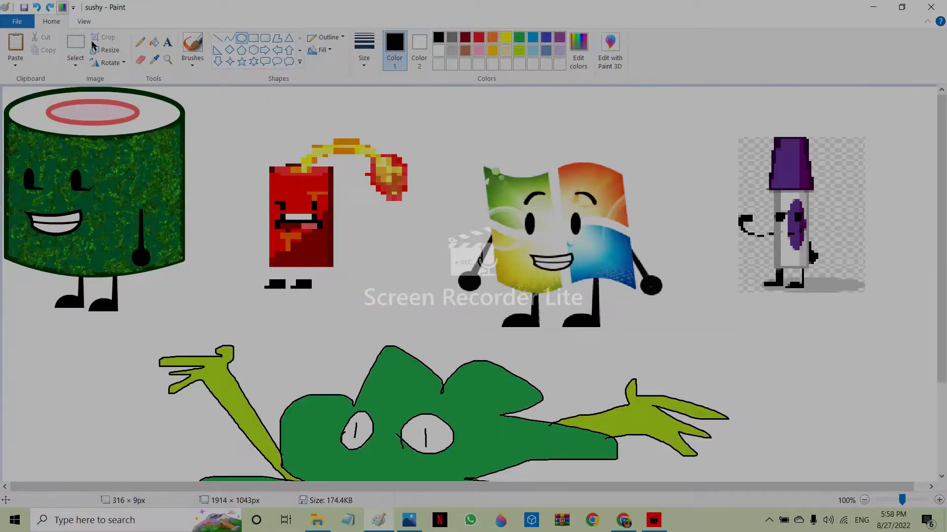
click(75, 49)
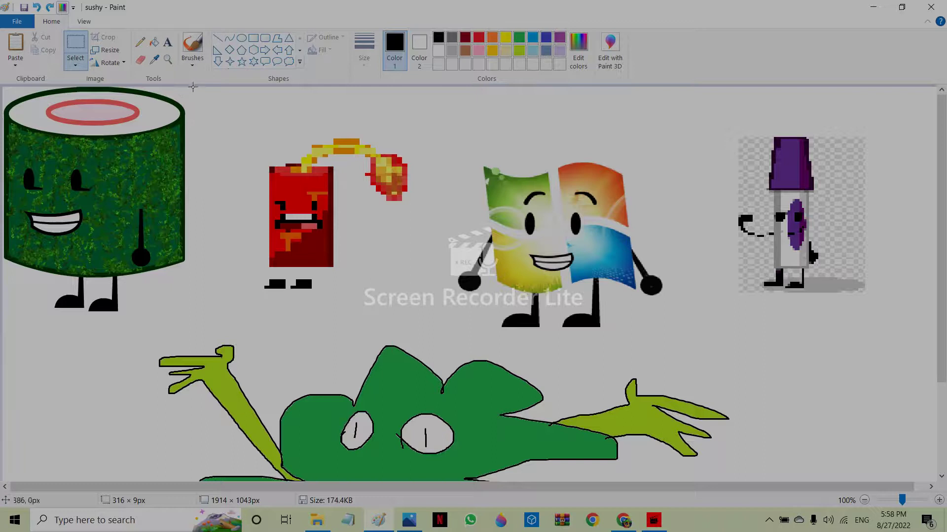
mouse_move(193, 328)
mouse_down()
mouse_move(129, 161)
mouse_move(139, 293)
mouse_move(233, 315)
mouse_move(66, 256)
mouse_move(48, 116)
mouse_move(120, 194)
mouse_move(203, 340)
mouse_move(113, 197)
mouse_move(101, 159)
mouse_move(175, 249)
mouse_move(200, 335)
mouse_move(162, 203)
mouse_up()
drag(97, 157, 209, 334)
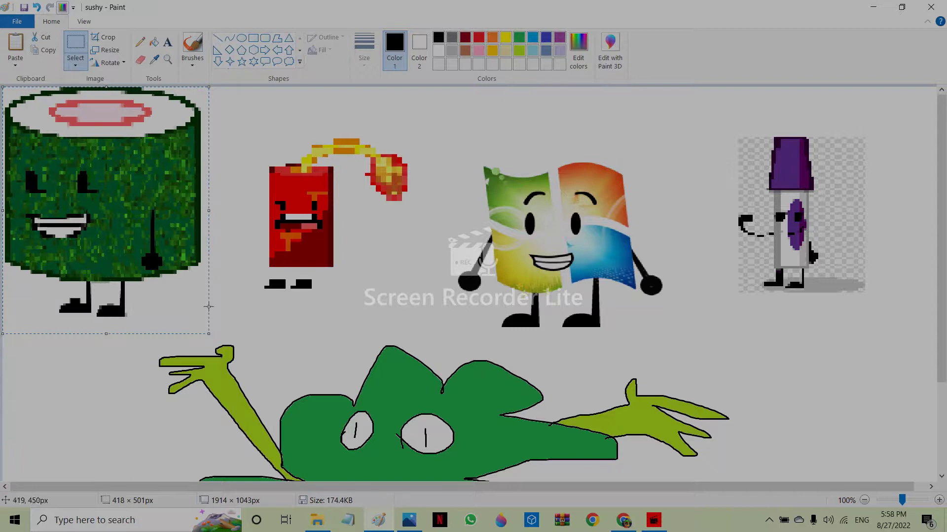
click(258, 315)
Try an ellipse mouth on the green character, stretching it repeatedly and flattening it to about 261 by 11 px.
scroll(259, 316, down, 3)
click(241, 38)
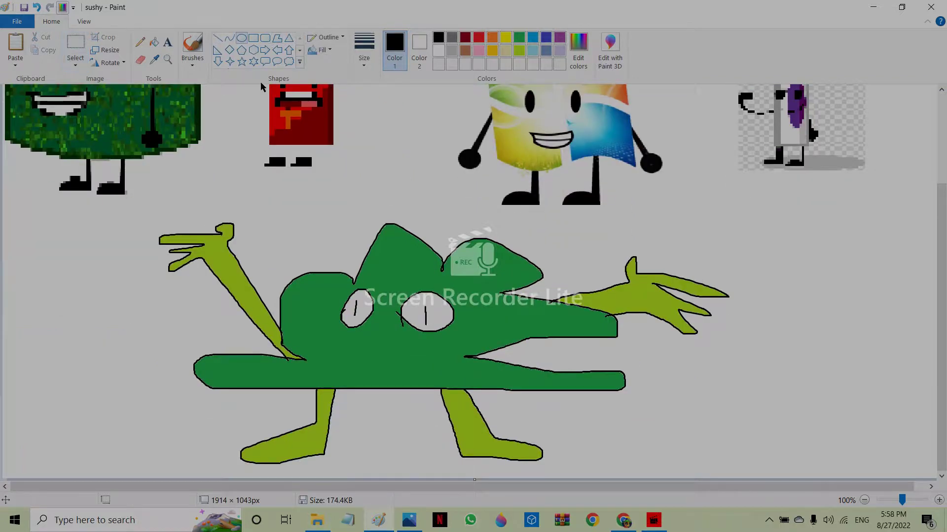
drag(332, 353, 460, 376)
drag(397, 378, 482, 315)
drag(514, 282, 442, 470)
drag(424, 394, 418, 376)
drag(385, 453, 470, 256)
drag(455, 223, 491, 290)
drag(454, 530, 472, 339)
Stretch the green character's flat mouth ellipse open to about 116 px high, and undo it.
scroll(473, 339, up, 3)
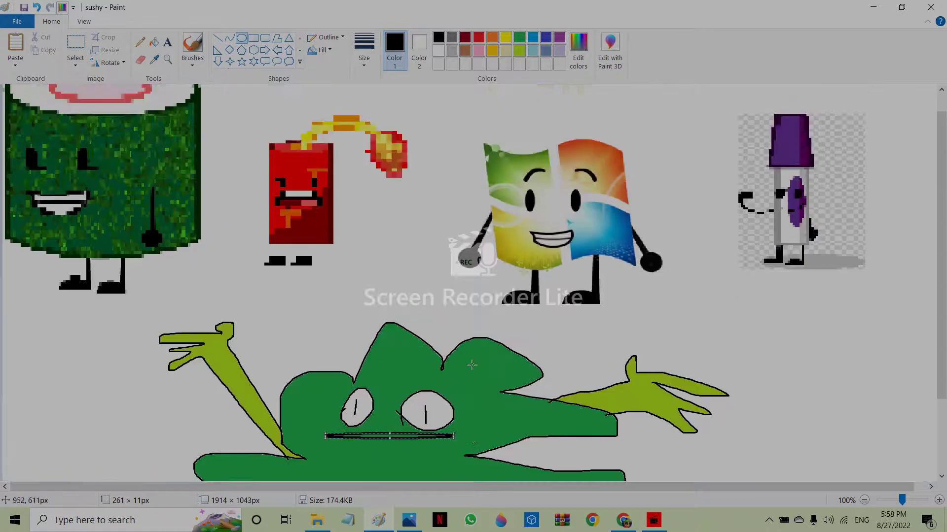
drag(393, 432, 645, 298)
drag(580, 270, 413, 421)
mouse_move(388, 456)
mouse_down()
mouse_move(389, 429)
mouse_move(389, 438)
mouse_up()
click(38, 7)
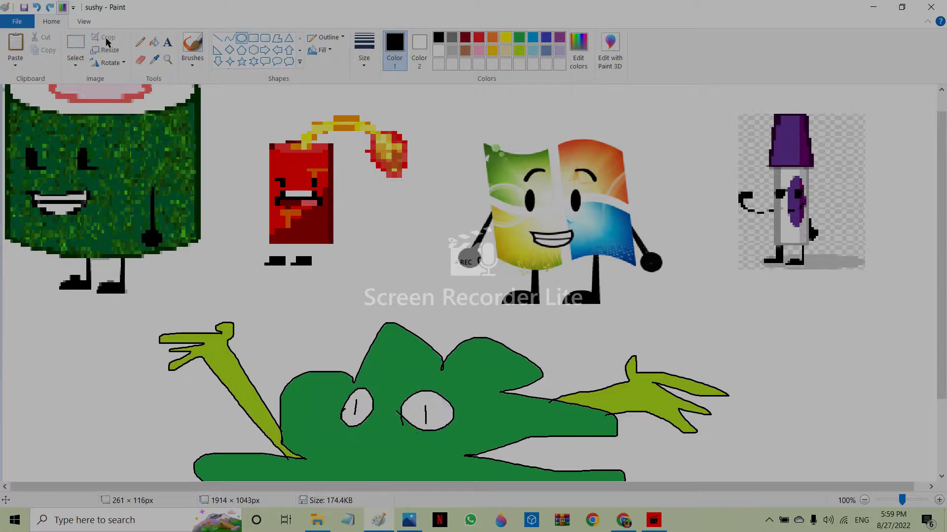
Select the Windows logo character, shrink the selection to about 459 by 410 px, and deselect it.
click(76, 47)
scroll(443, 132, up, 1)
drag(443, 133, 619, 315)
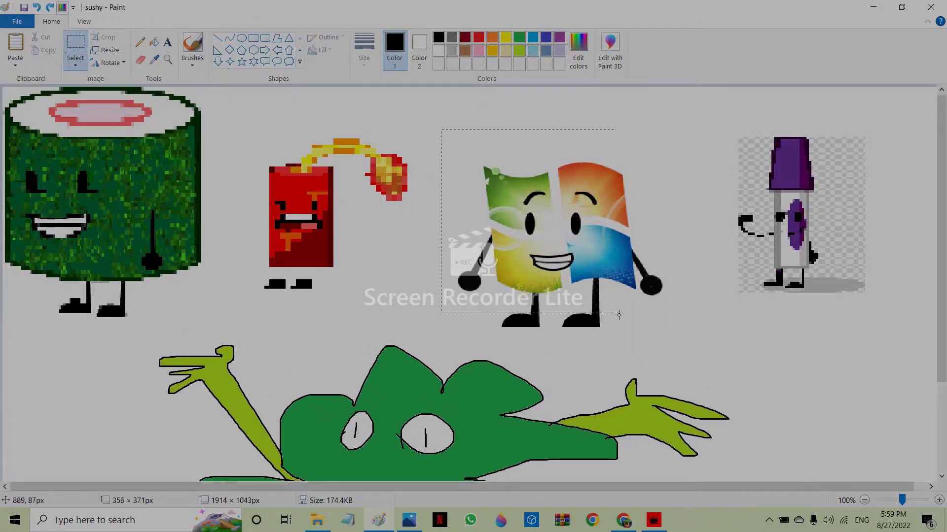
mouse_move(673, 331)
mouse_down()
mouse_move(507, 148)
mouse_move(629, 329)
mouse_move(485, 170)
mouse_move(643, 323)
mouse_move(526, 201)
mouse_move(553, 213)
mouse_move(656, 335)
mouse_move(570, 251)
mouse_move(668, 333)
mouse_up()
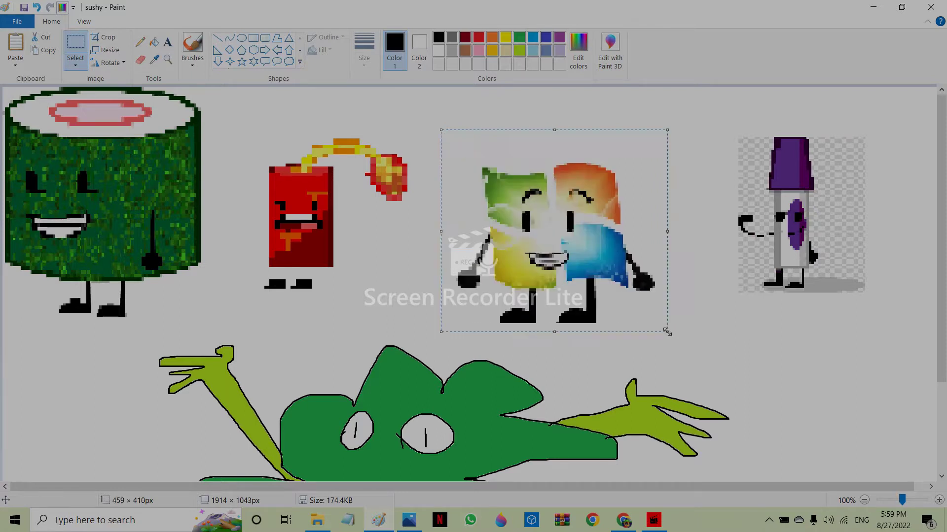
click(372, 317)
Add a text box over the Windows logo character reading "Your mom".
click(167, 43)
click(373, 118)
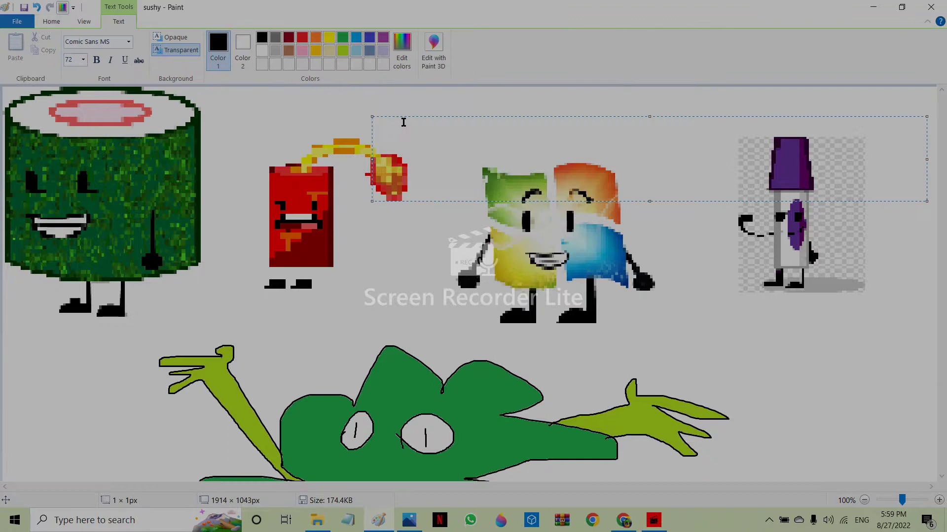
text(y)
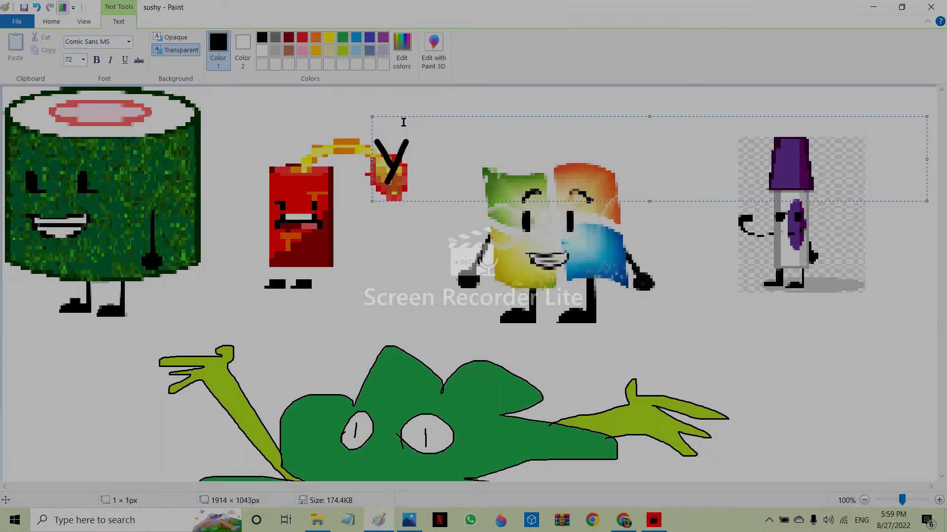
text(our )
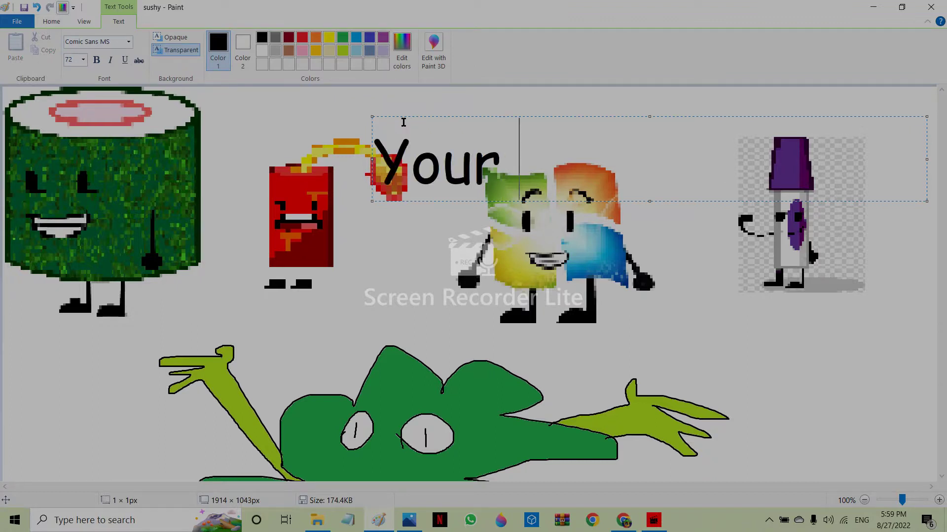
text(mom)
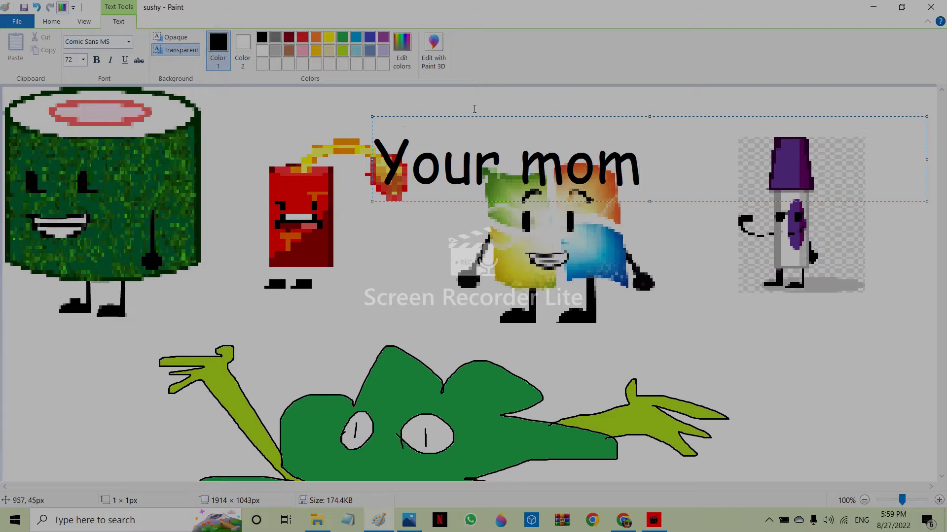
Narrow the "Your mom" text box, move it just above the Windows logo character's head, and place the text.
drag(371, 163, 444, 161)
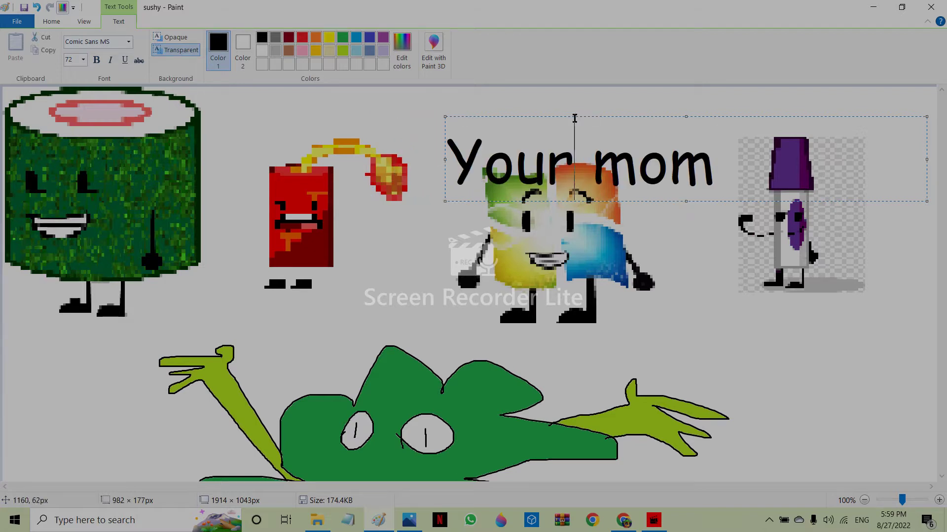
drag(593, 118, 582, 97)
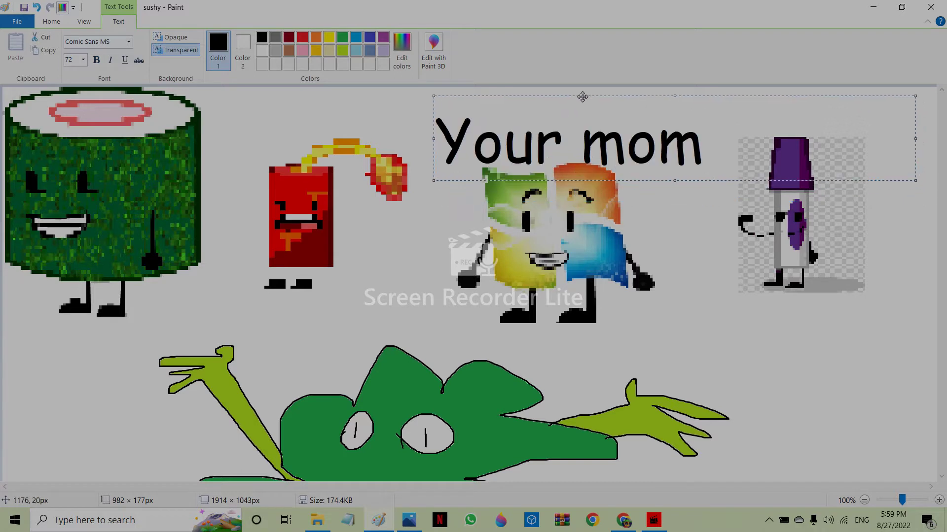
click(301, 96)
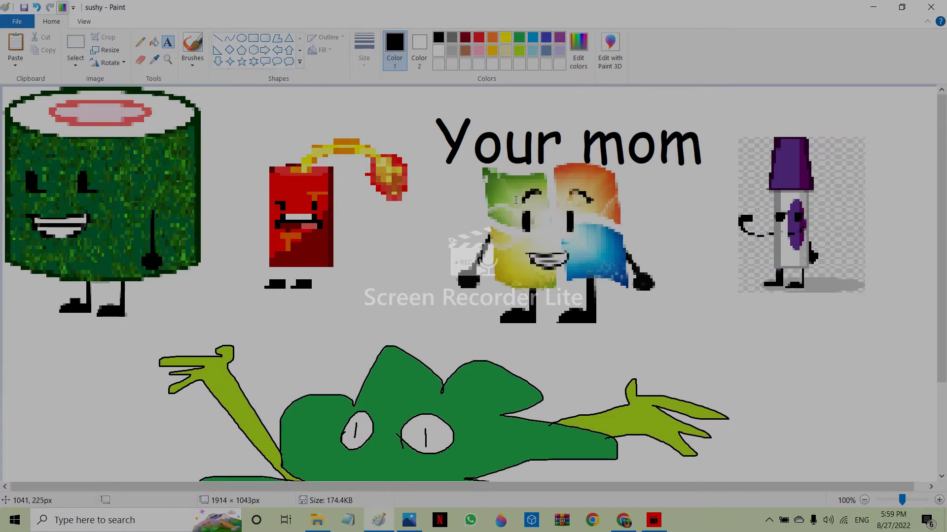
Stretch an ellipse to about 187 by 202 px as an open mouth below the green character's eyes.
click(242, 42)
mouse_move(516, 244)
mouse_down()
mouse_move(609, 272)
mouse_move(554, 402)
mouse_move(562, 249)
mouse_up()
drag(593, 3, 606, 317)
scroll(575, 261, down, 3)
drag(571, 183, 506, 423)
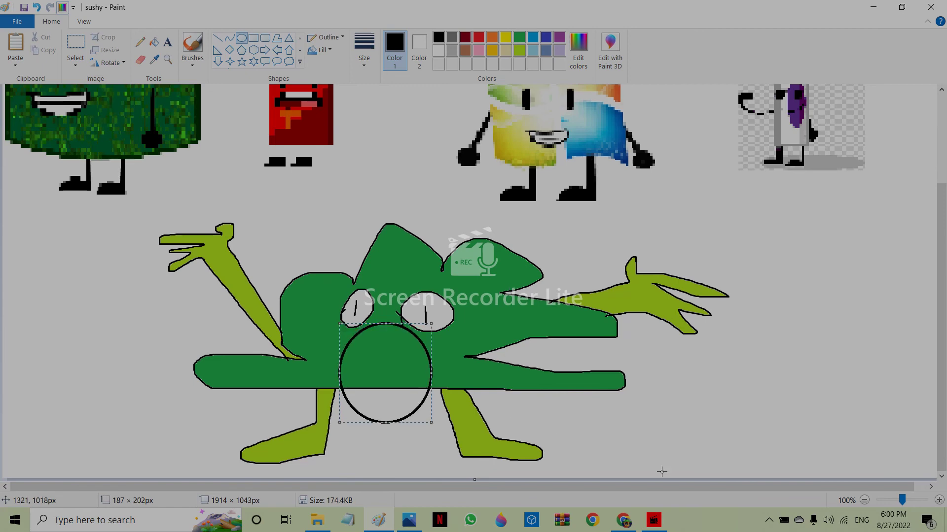